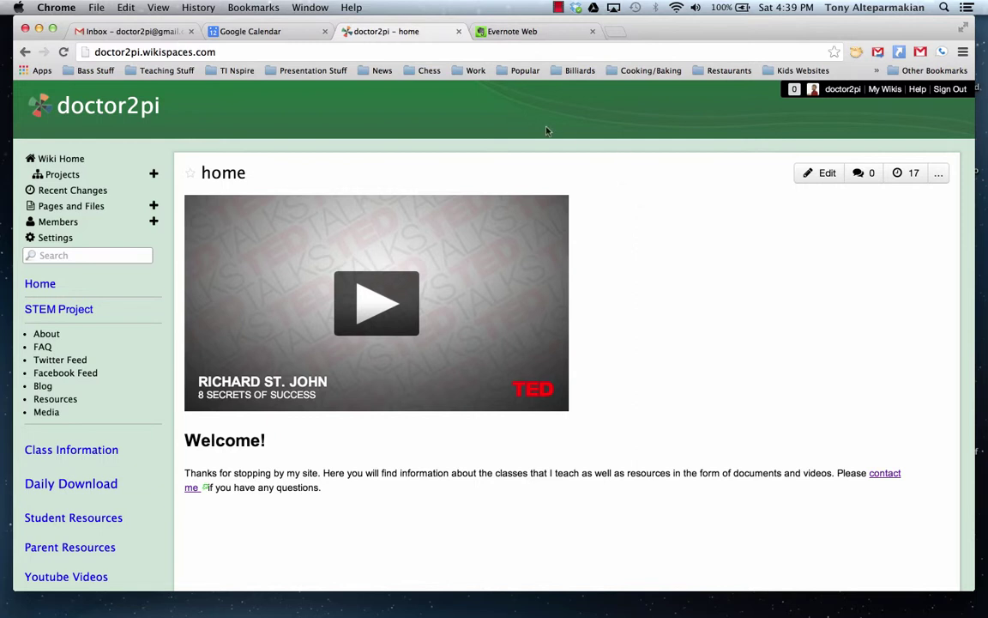
Step: Open the EDSE 535 - Assessment class page from Class Information and follow its Lesson Wiki link
{"action": "left_click", "coordinate": [208, 51]}
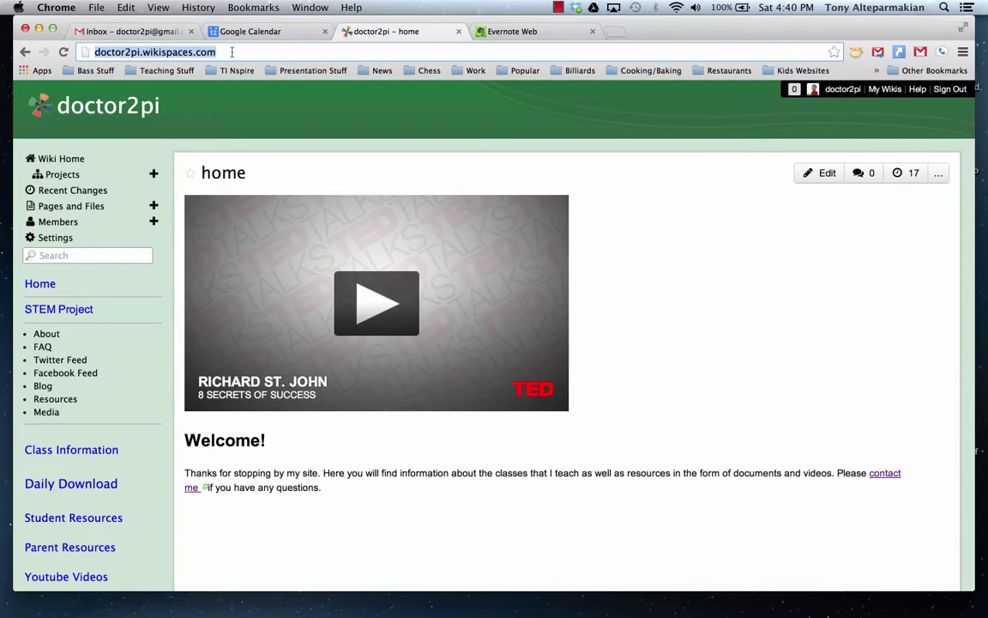
{"action": "left_click", "coordinate": [98, 450]}
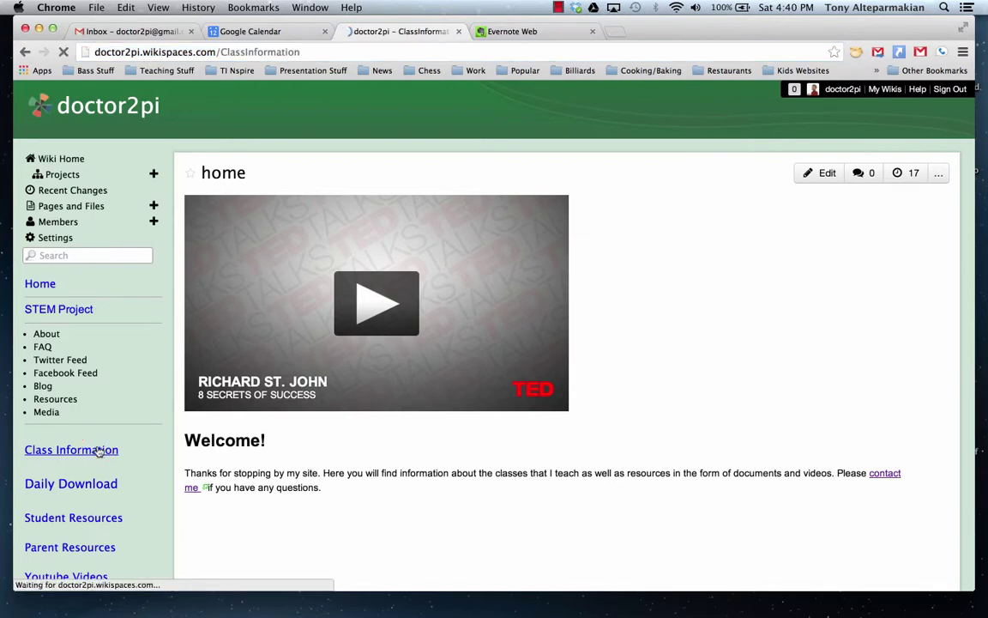
{"action": "left_click", "coordinate": [248, 295]}
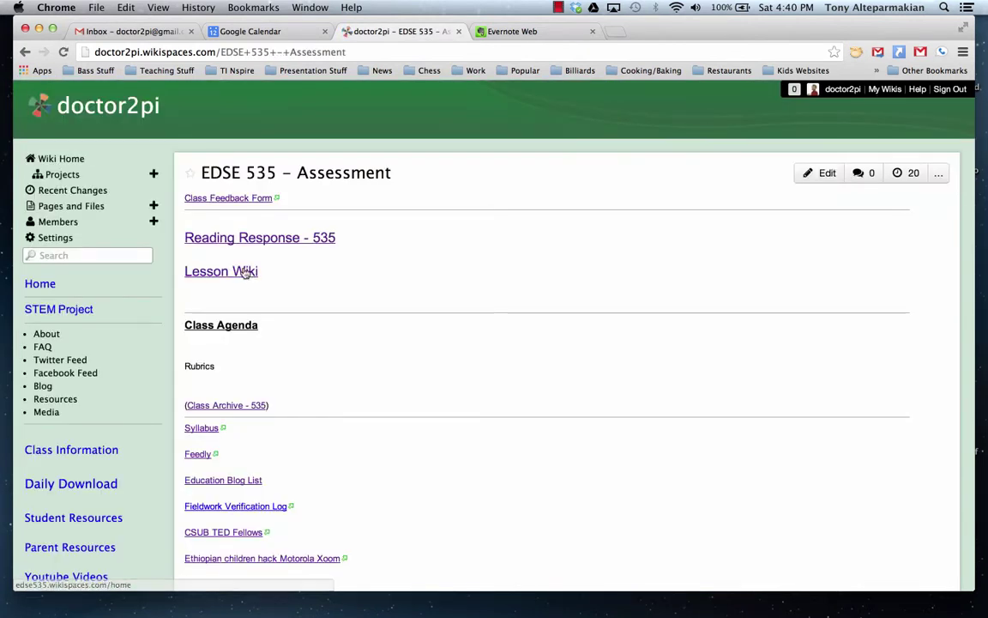
{"action": "left_click", "coordinate": [233, 271]}
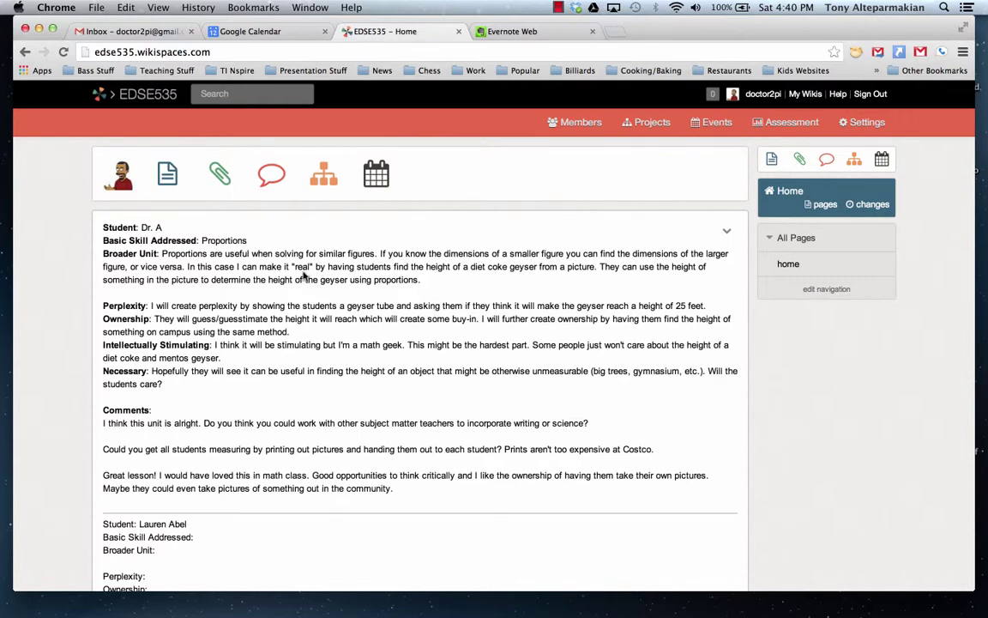
Step: Examine the completed sample entry and the blank student entries on the lesson wiki's home page
{"action": "scroll", "coordinate": [356, 424], "scroll_direction": "down", "scroll_amount": 5}
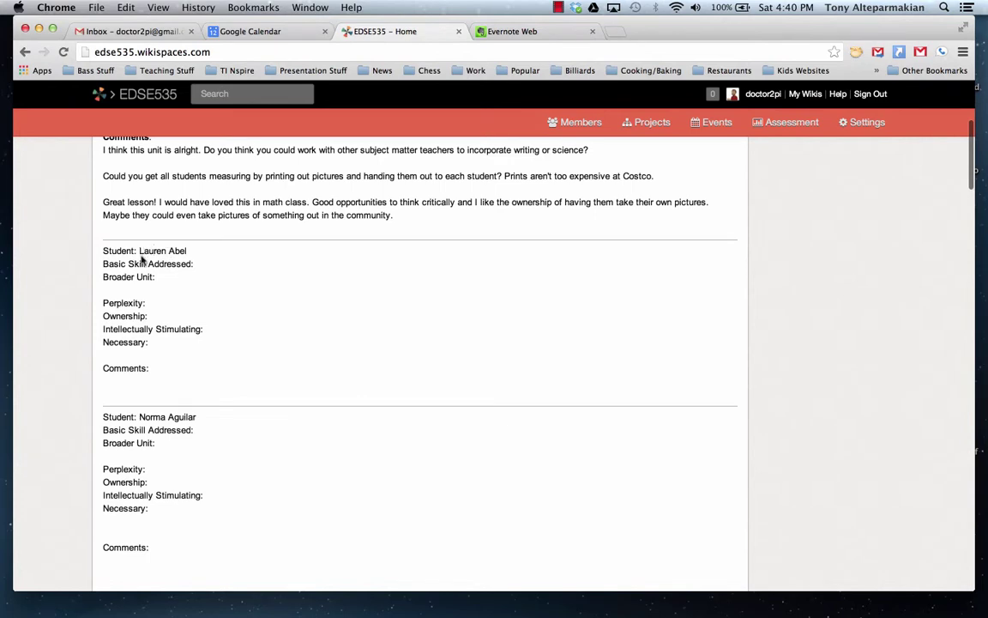
{"action": "scroll", "coordinate": [177, 412], "scroll_direction": "down", "scroll_amount": 3}
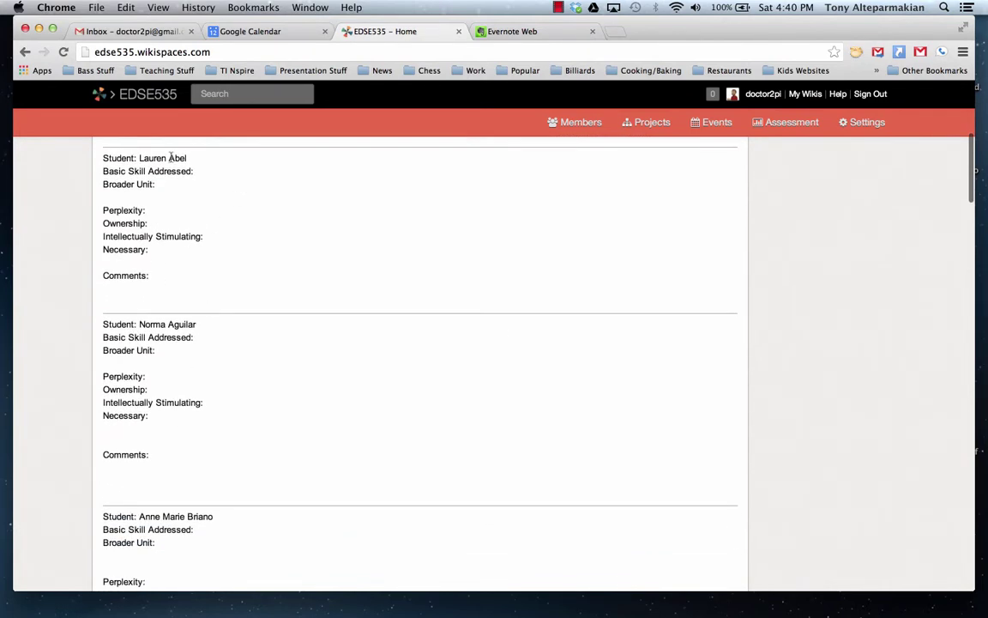
{"action": "scroll", "coordinate": [227, 361], "scroll_direction": "down", "scroll_amount": 5}
{"action": "scroll", "coordinate": [227, 361], "scroll_direction": "down", "scroll_amount": 12}
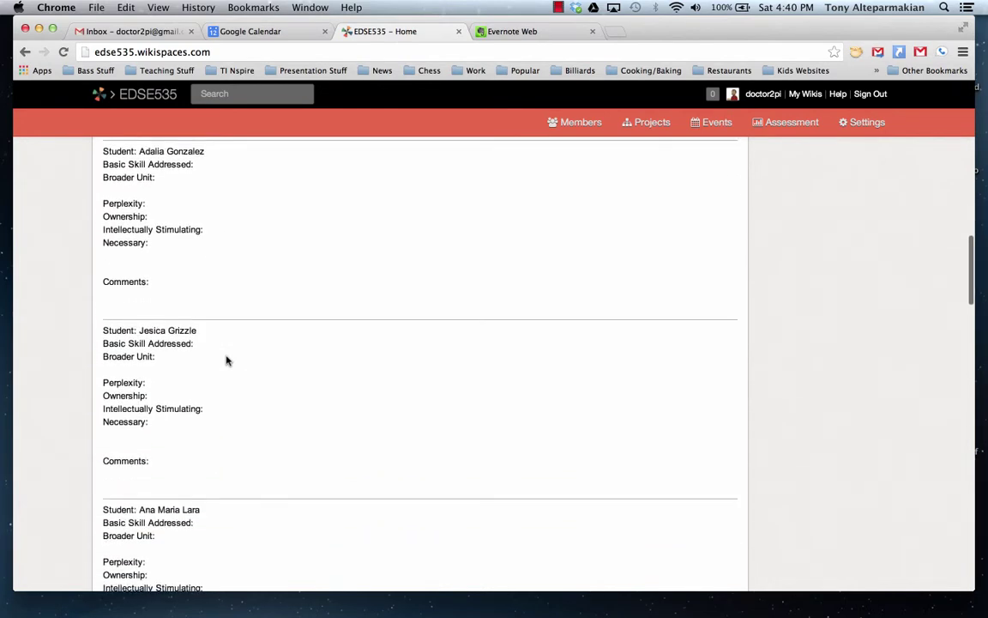
{"action": "scroll", "coordinate": [227, 360], "scroll_direction": "down", "scroll_amount": 15}
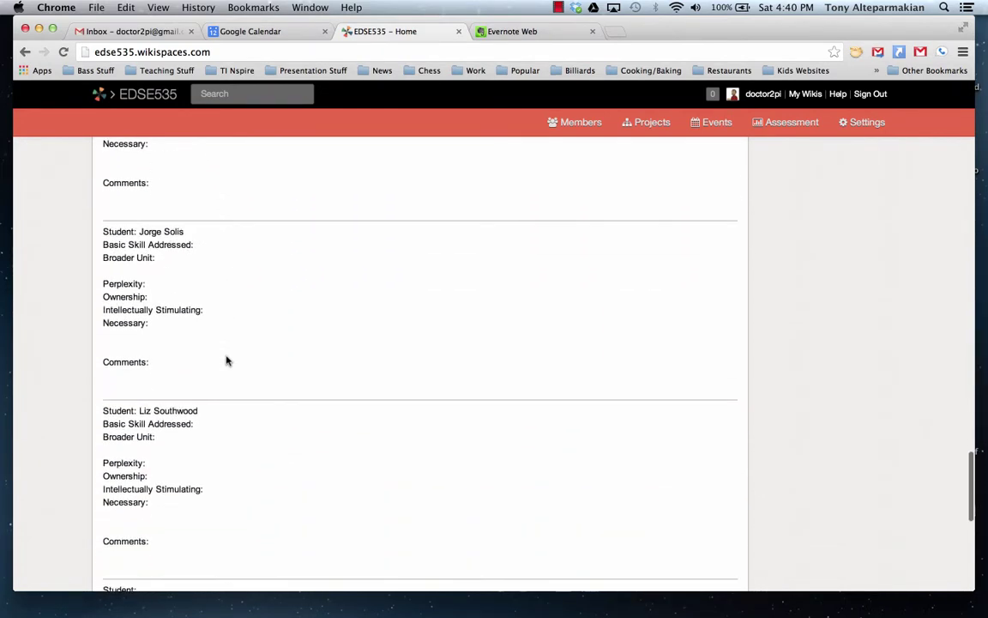
{"action": "scroll", "coordinate": [227, 360], "scroll_direction": "up", "scroll_amount": 20}
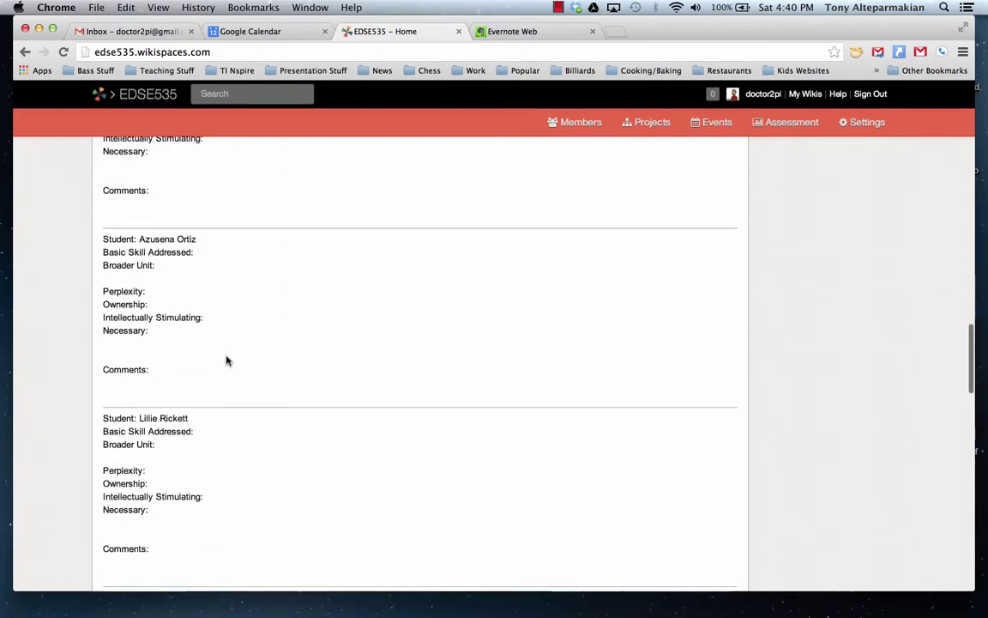
{"action": "scroll", "coordinate": [228, 361], "scroll_direction": "down", "scroll_amount": 3}
{"action": "scroll", "coordinate": [228, 360], "scroll_direction": "up", "scroll_amount": 10}
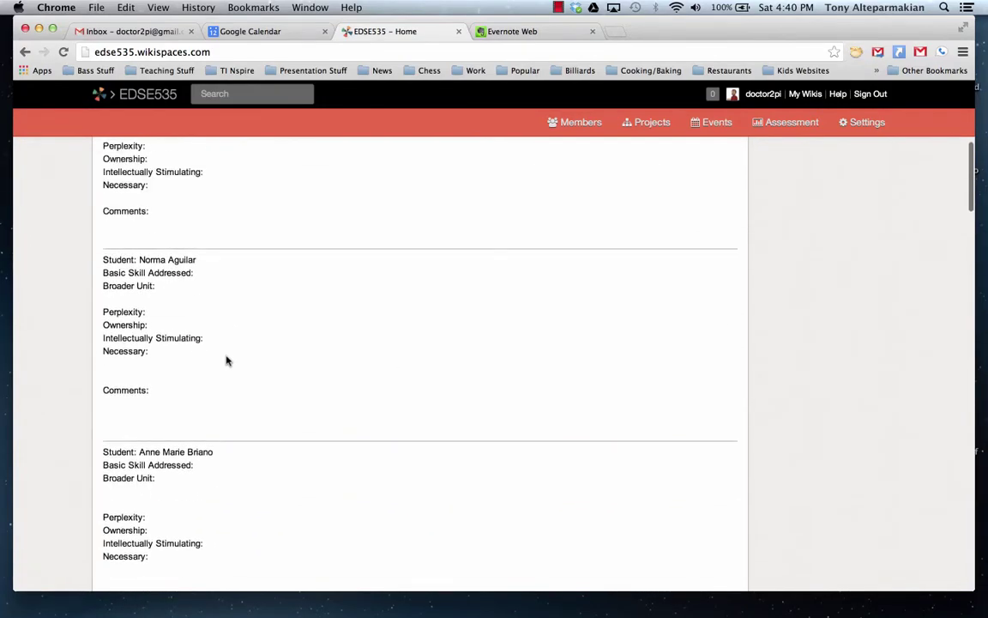
{"action": "scroll", "coordinate": [227, 360], "scroll_direction": "down", "scroll_amount": 5}
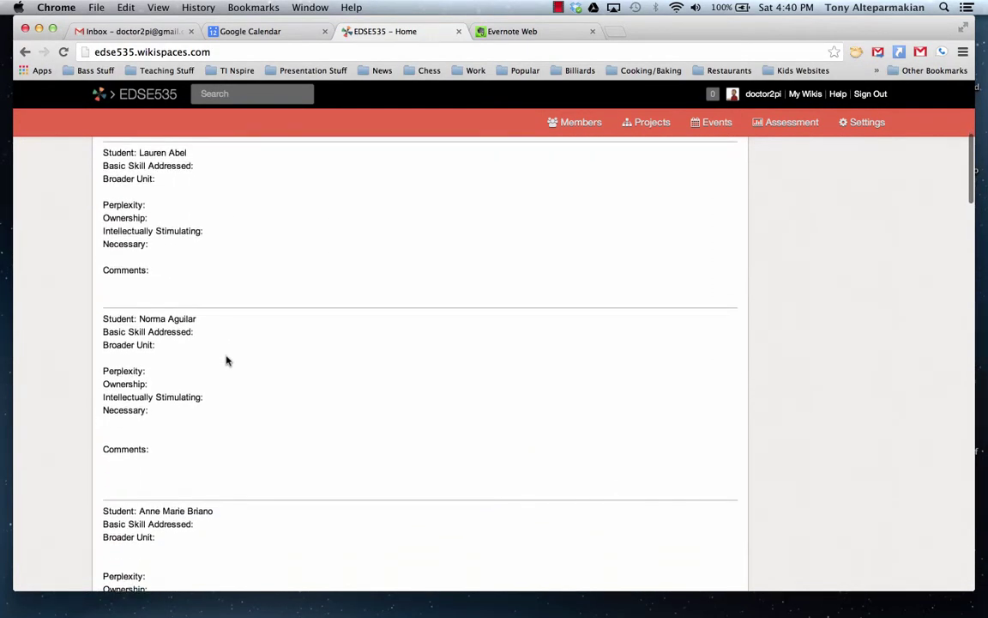
{"action": "left_click", "coordinate": [99, 167]}
{"action": "scroll", "coordinate": [339, 227], "scroll_direction": "up", "scroll_amount": 5}
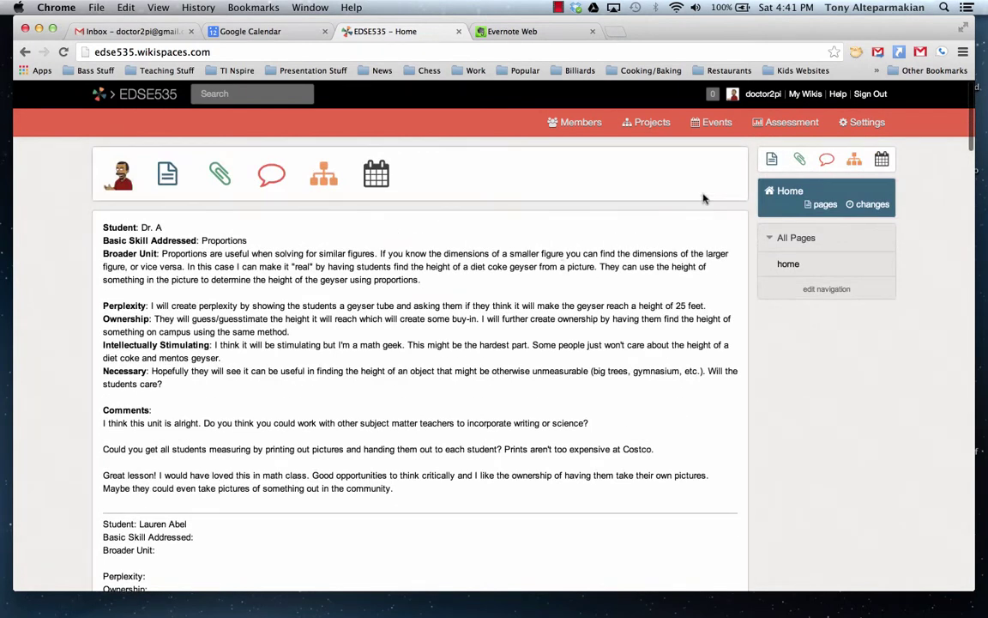
Step: Open the lesson wiki's home page for editing
{"action": "mouse_move", "coordinate": [696, 225]}
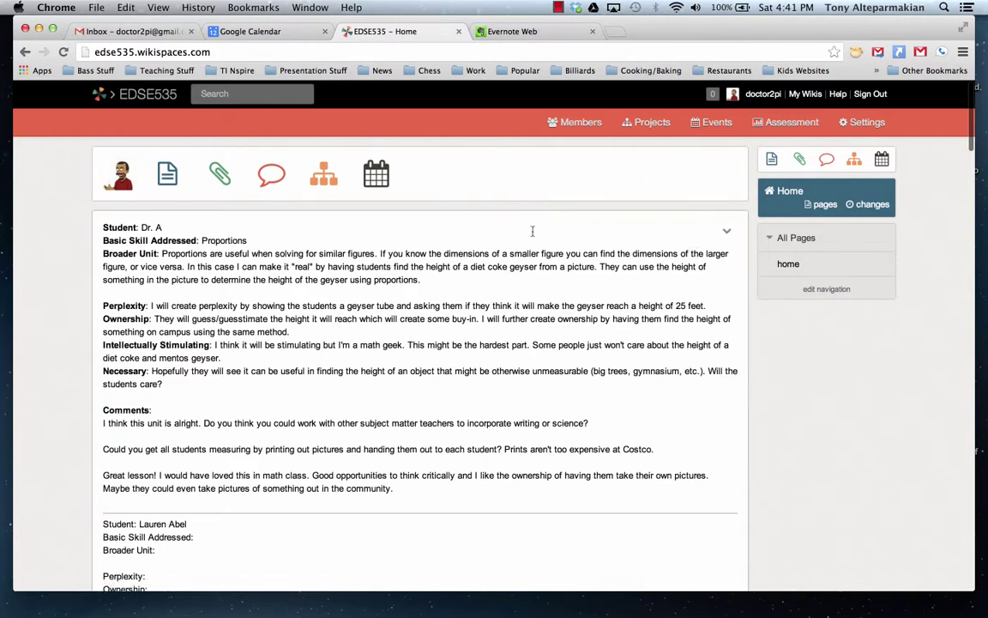
{"action": "left_click", "coordinate": [726, 234]}
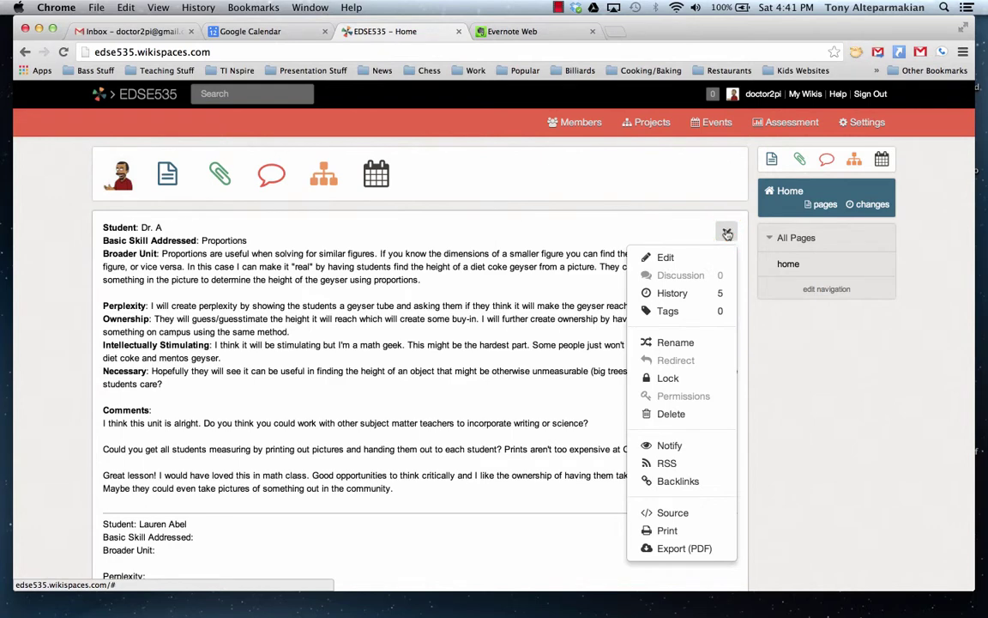
{"action": "left_click", "coordinate": [674, 258]}
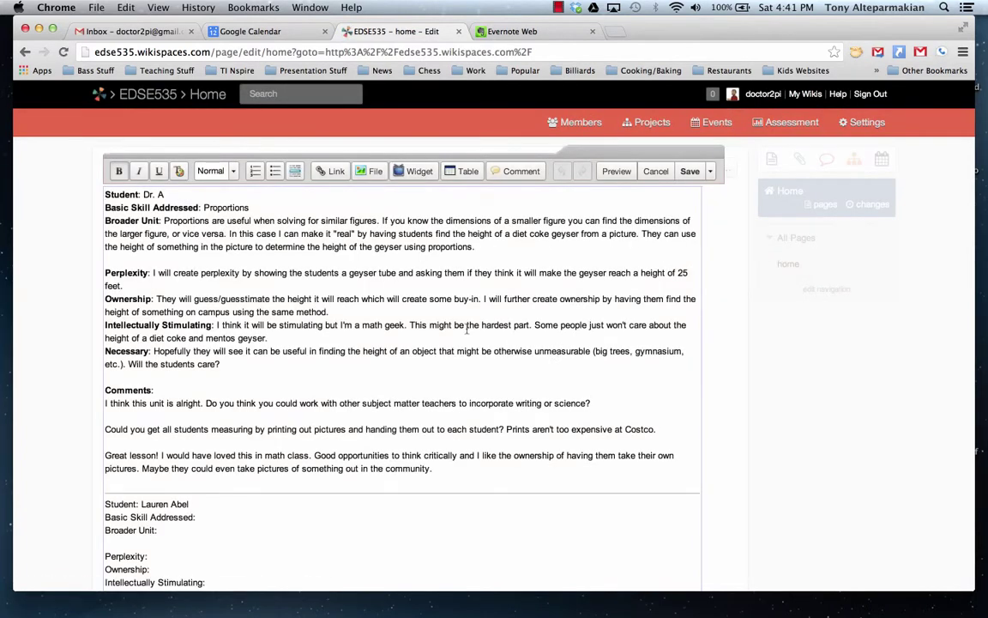
{"action": "scroll", "coordinate": [412, 378], "scroll_direction": "down", "scroll_amount": 1}
{"action": "scroll", "coordinate": [391, 371], "scroll_direction": "up", "scroll_amount": 1}
Step: Try entering test text after Broader Unit in the first blank student entry, and erase it again
{"action": "left_click", "coordinate": [257, 530]}
{"action": "type", "text": ";;laksjdfk"}
{"action": "key", "text": "BackSpace"}
{"action": "key", "text": "BackSpace"}
{"action": "key", "text": "BackSpace"}
{"action": "key", "text": "BackSpace"}
{"action": "key", "text": "BackSpace"}
{"action": "key", "text": "BackSpace"}
{"action": "key", "text": "BackSpace"}
{"action": "key", "text": "BackSpace"}
{"action": "key", "text": "BackSpace"}
{"action": "key", "text": "BackSpace"}
Step: Save the home page and leave the editor
{"action": "left_click", "coordinate": [690, 171]}
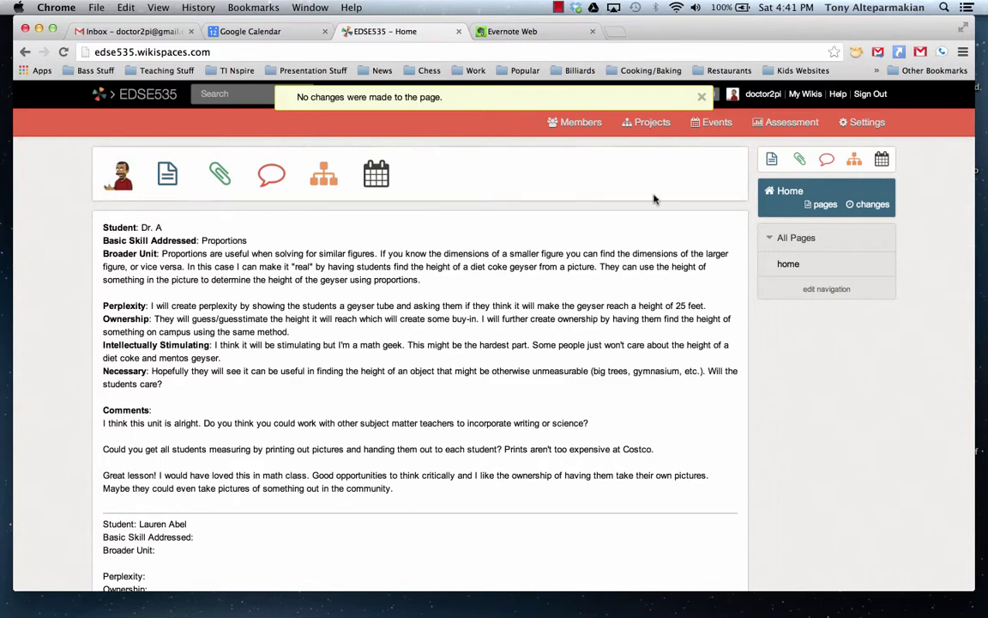
{"action": "scroll", "coordinate": [562, 305], "scroll_direction": "down", "scroll_amount": 3}
{"action": "scroll", "coordinate": [560, 306], "scroll_direction": "up", "scroll_amount": 1}
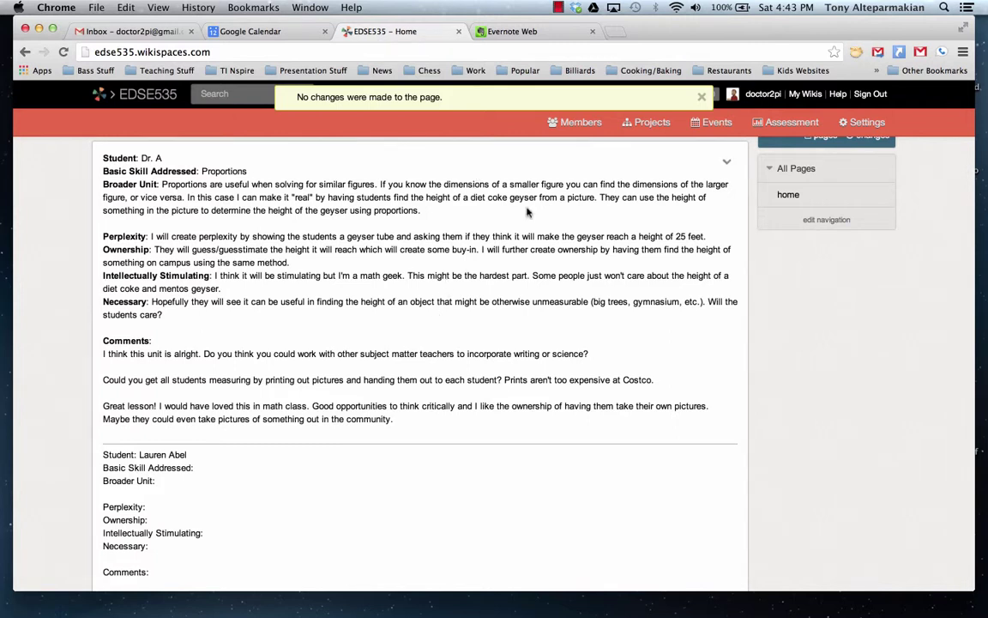
{"action": "left_click", "coordinate": [557, 8]}
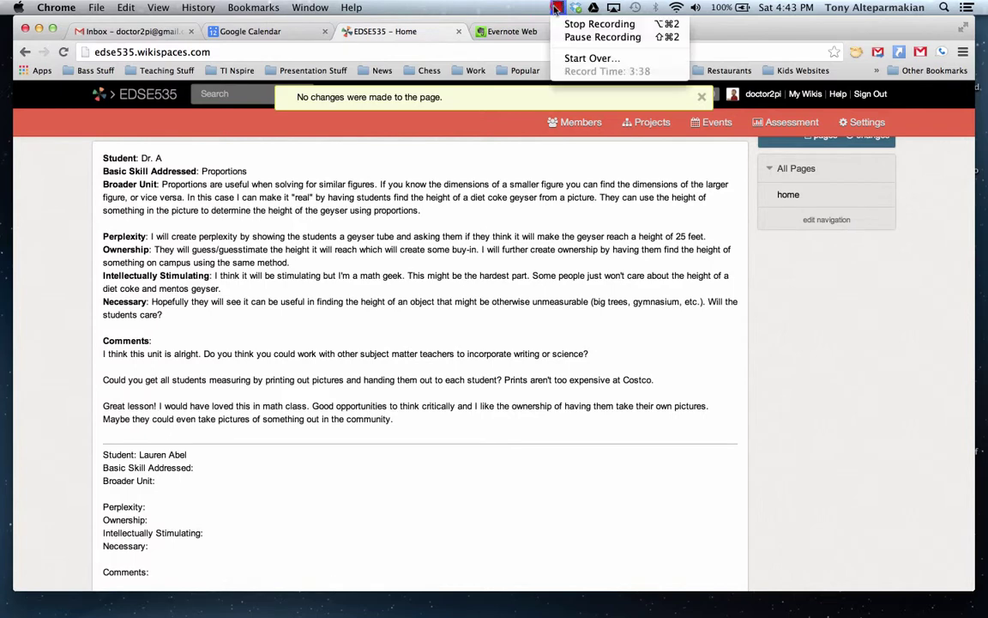